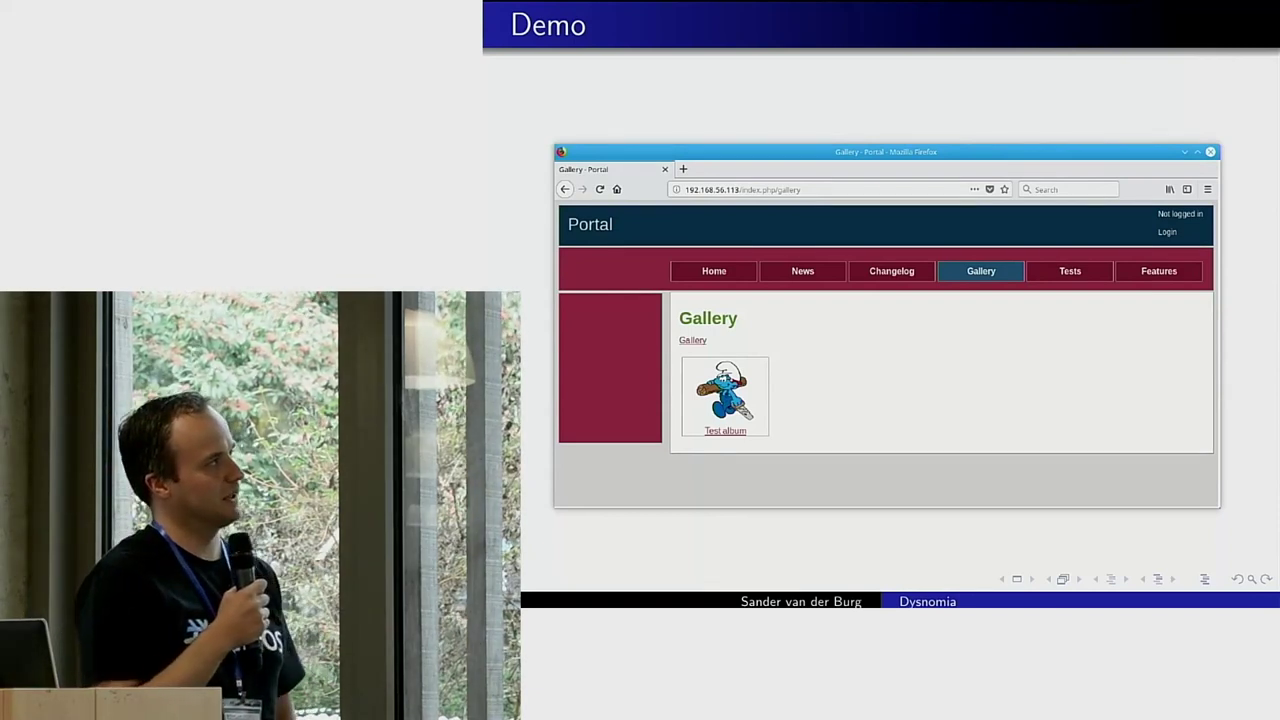
Step: Exit the Okular slide presentation and bring up the Portal home page in Firefox
key("Escape")
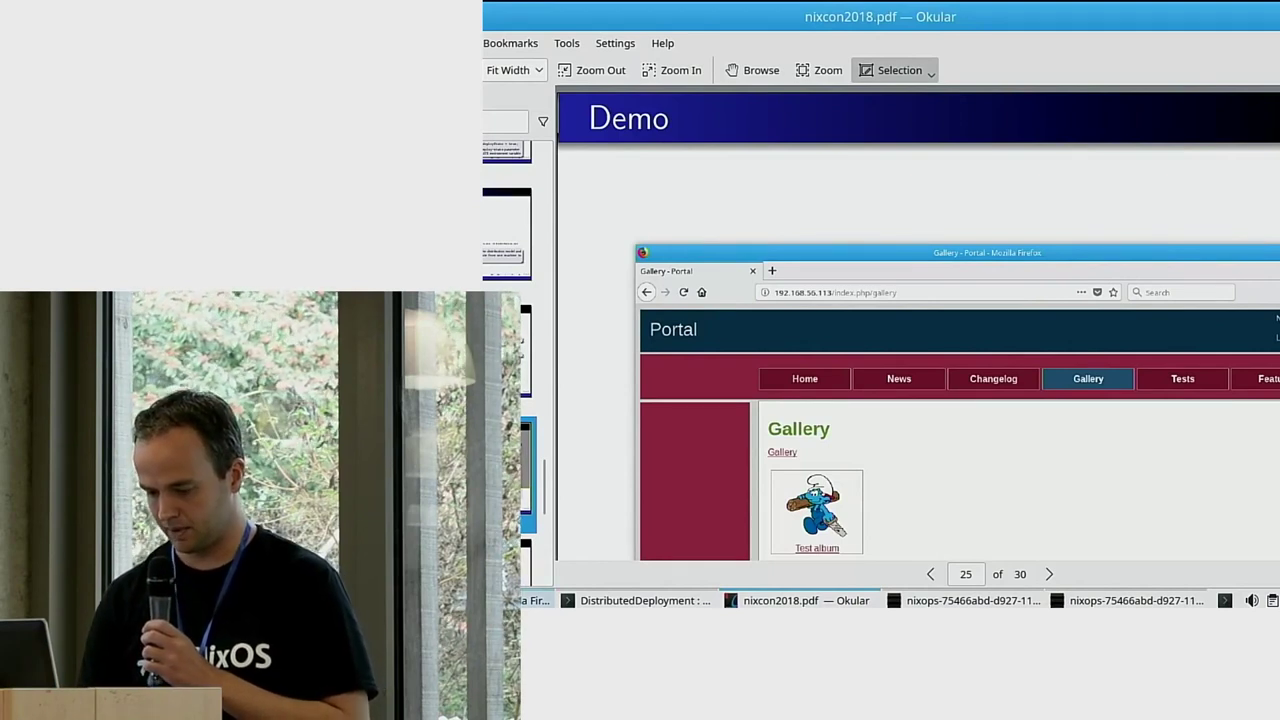
key("alt+Tab")
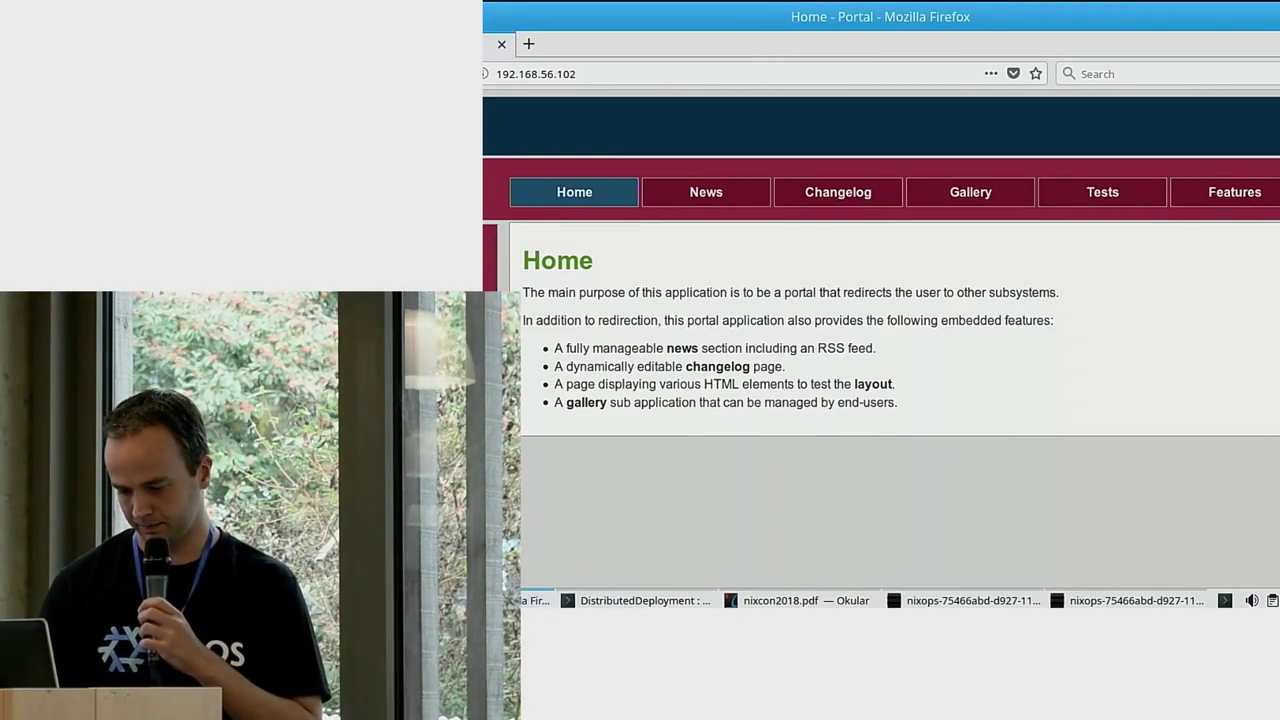
left_click(900, 601)
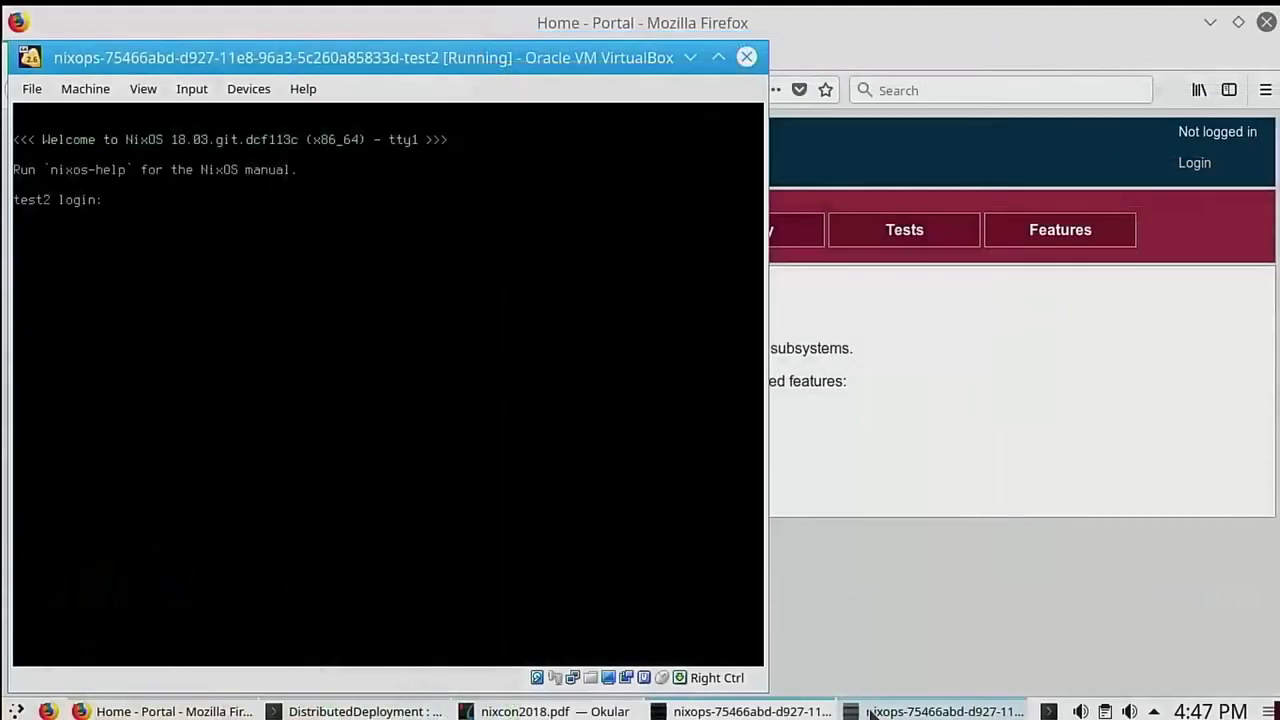
left_click(870, 712)
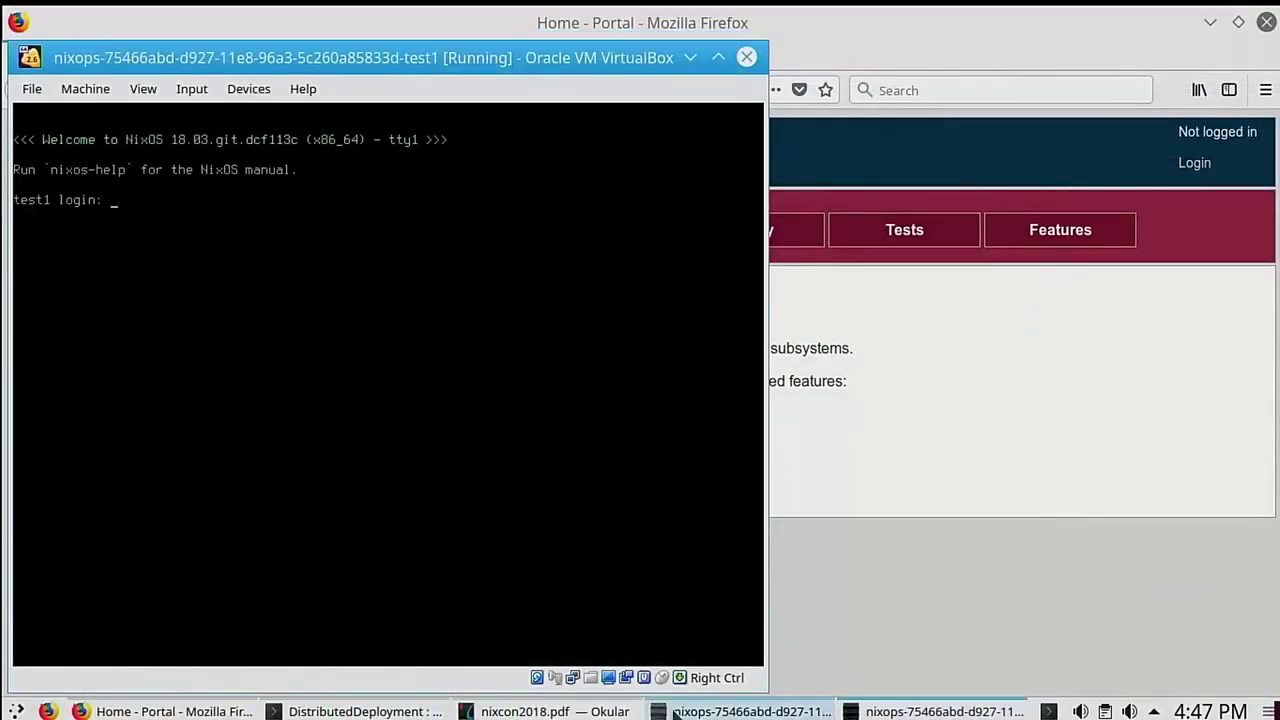
left_click(360, 711)
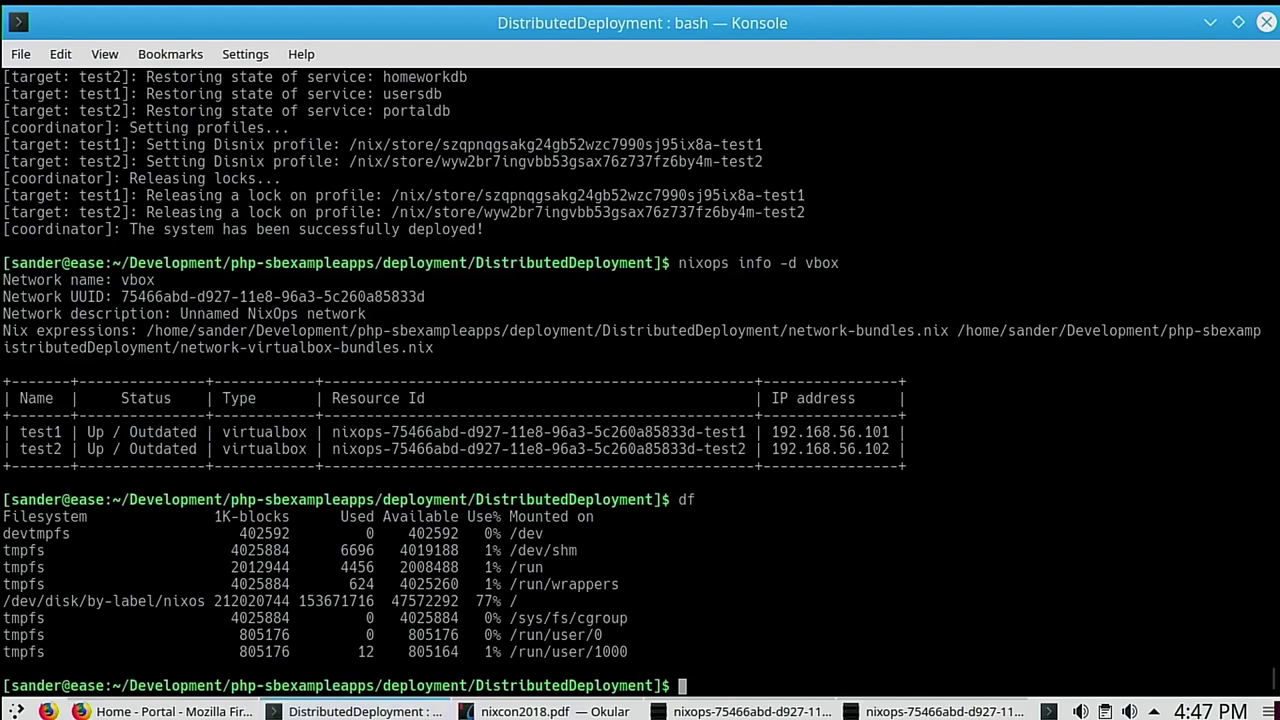
key("alt+Tab")
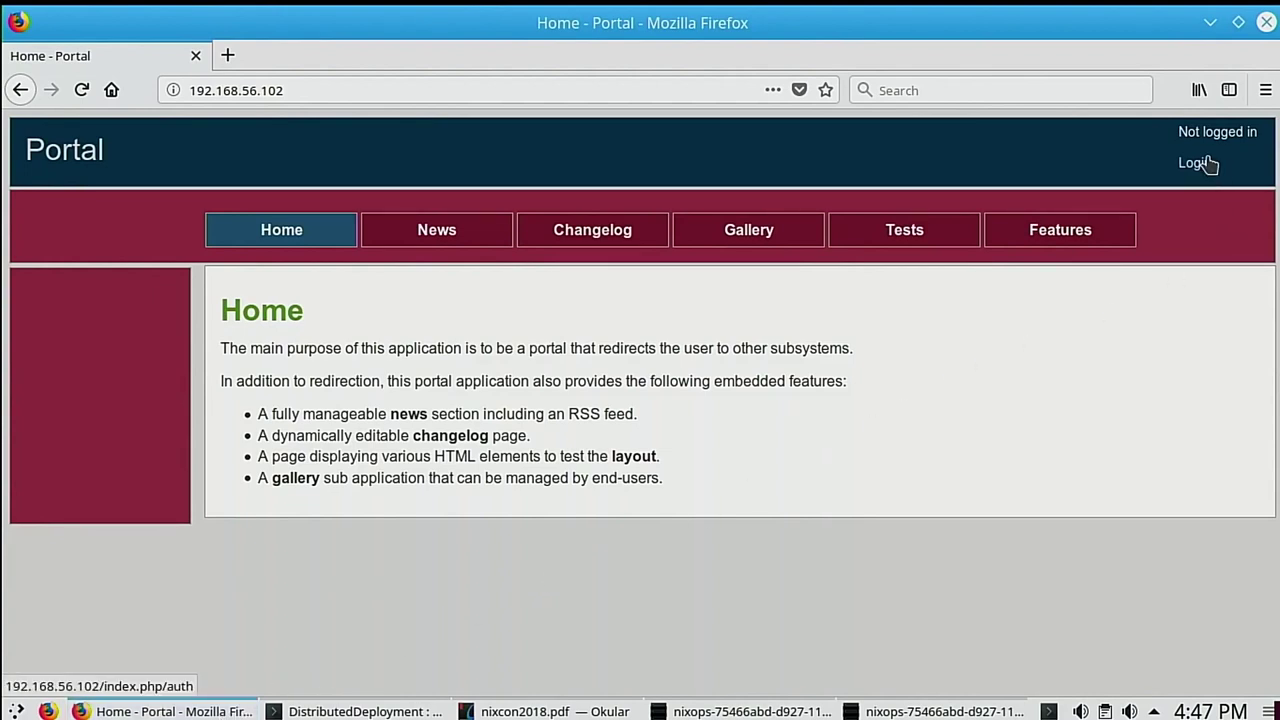
Step: Sign in to the Portal as the administrator with the account password, declining Firefox's save-login offer
left_click(1209, 165)
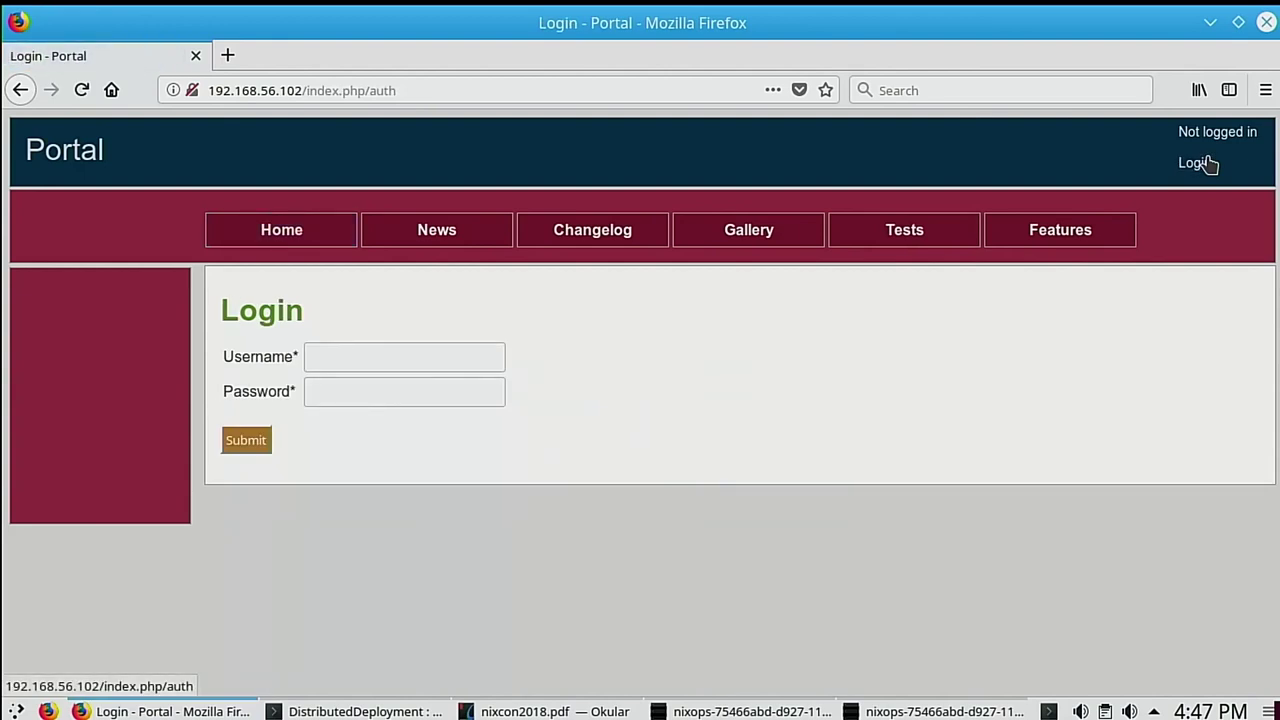
left_click(409, 356)
type("admin")
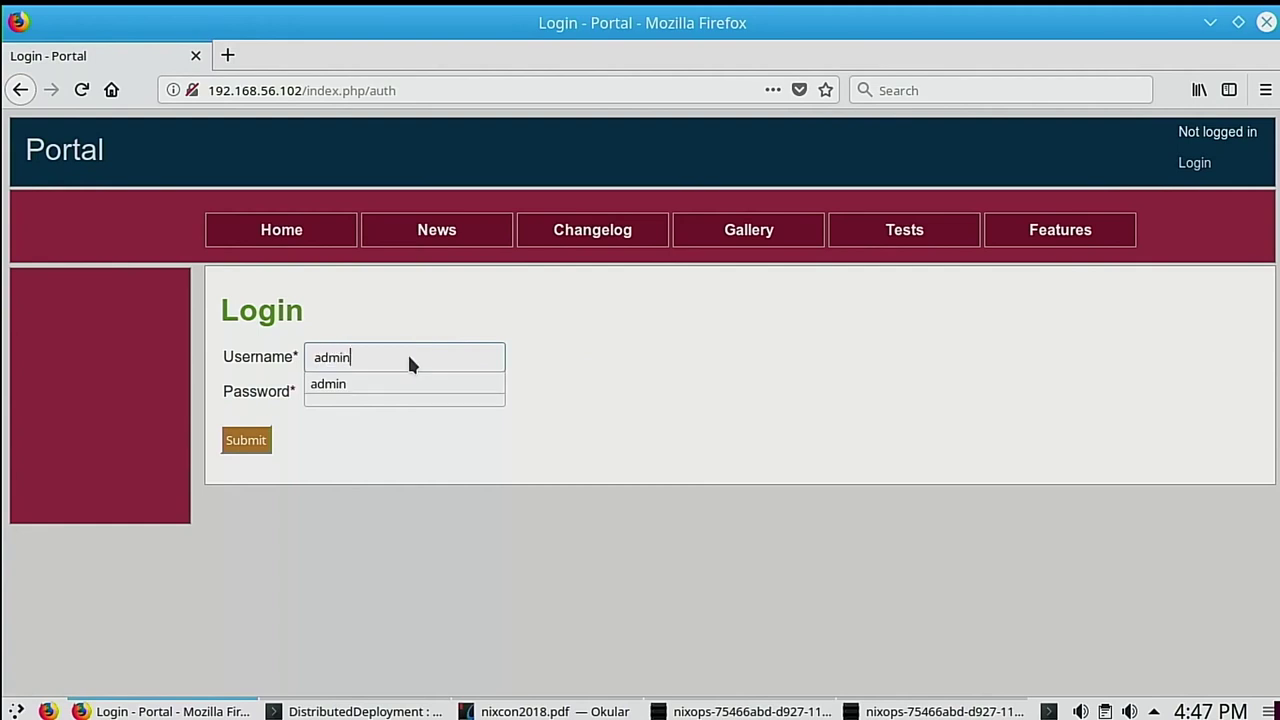
key("Tab")
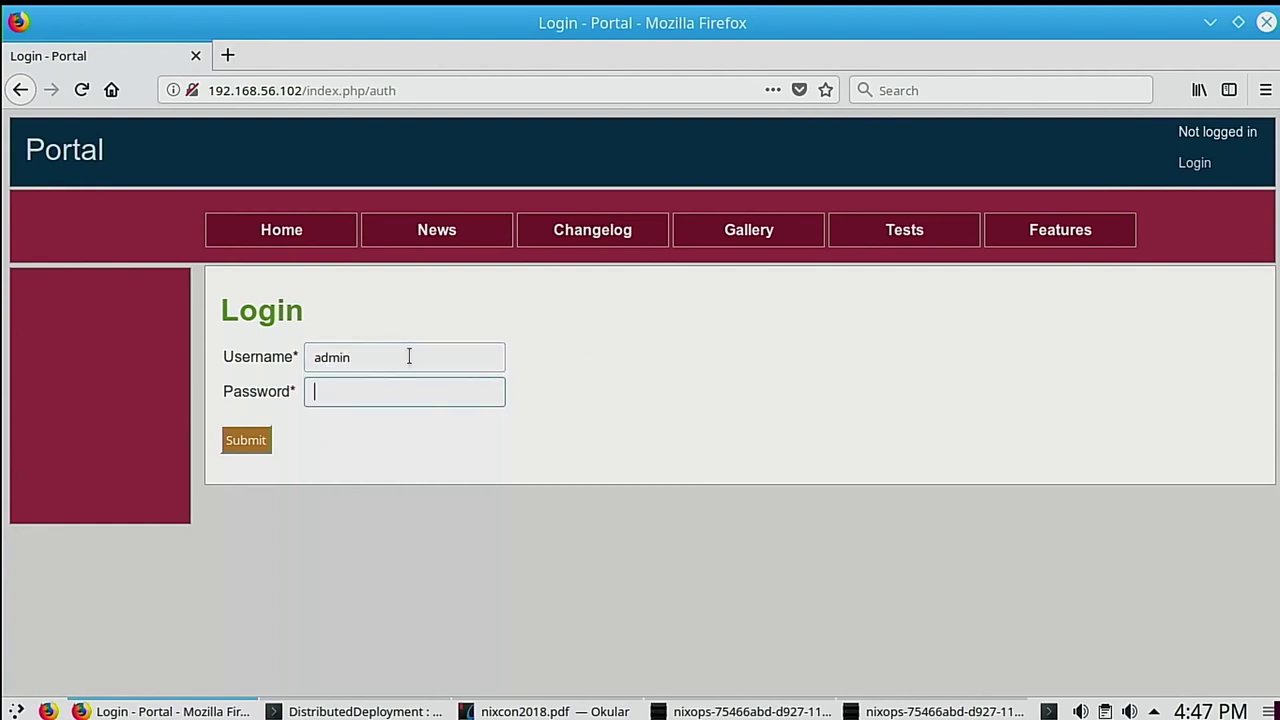
type("••••••")
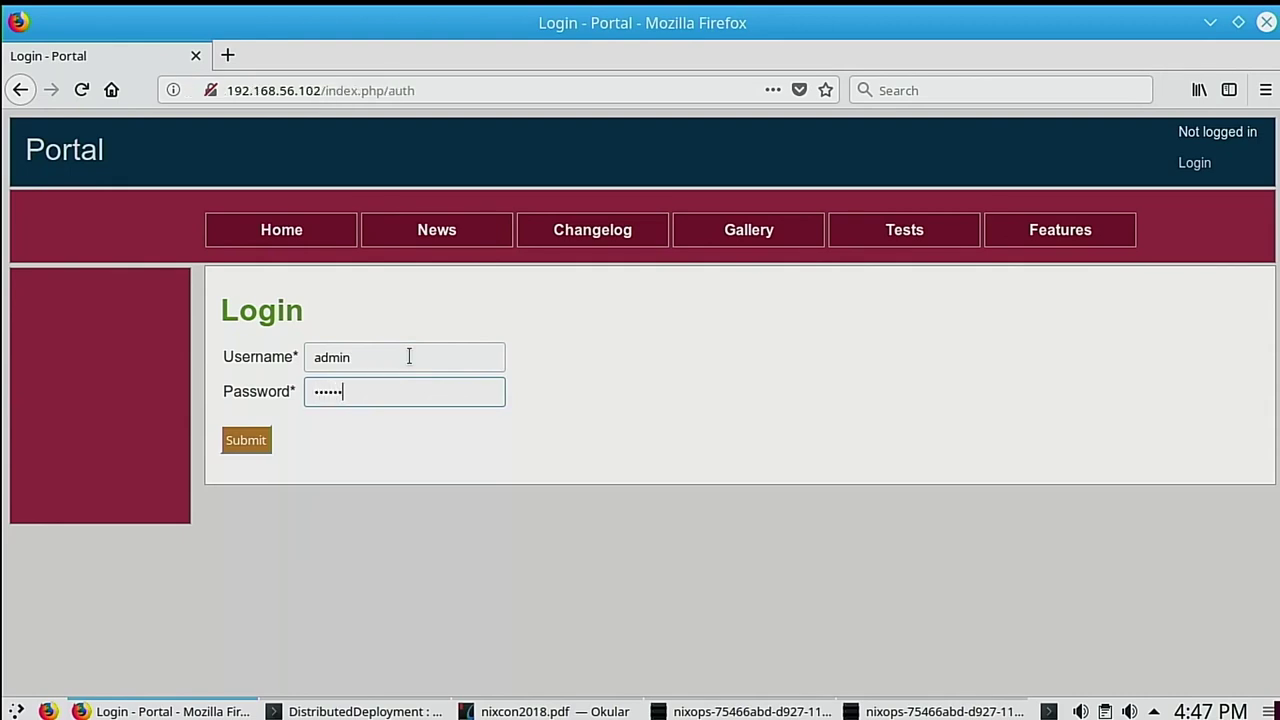
key("Return")
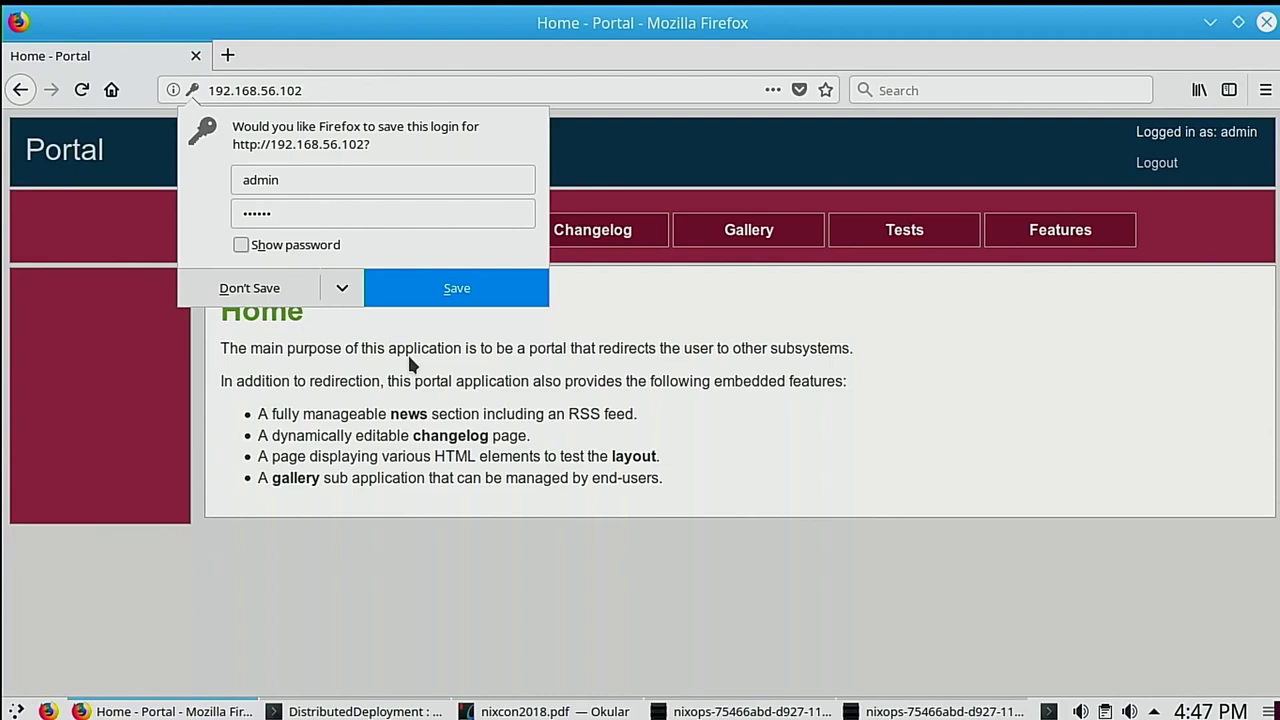
left_click(410, 366)
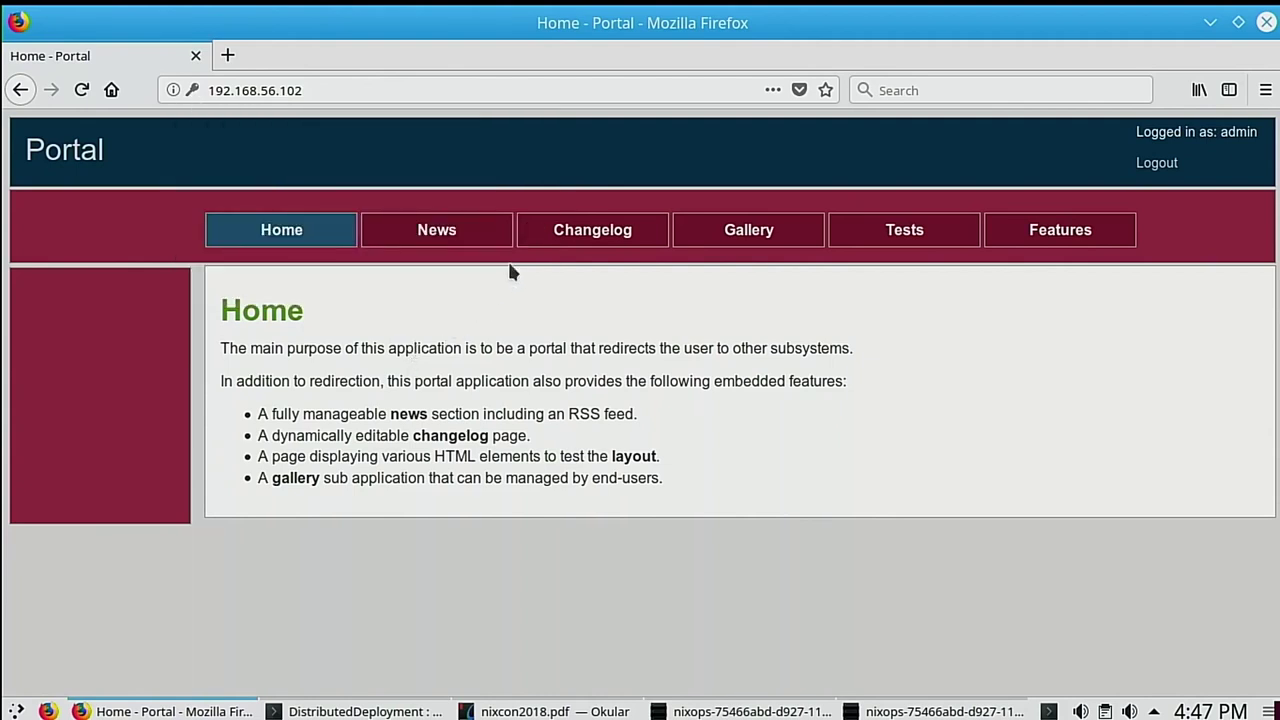
Step: Add a changelog entry with version 1.0 and the autocompleted summary 'Hello NixCon2018!'
left_click(592, 234)
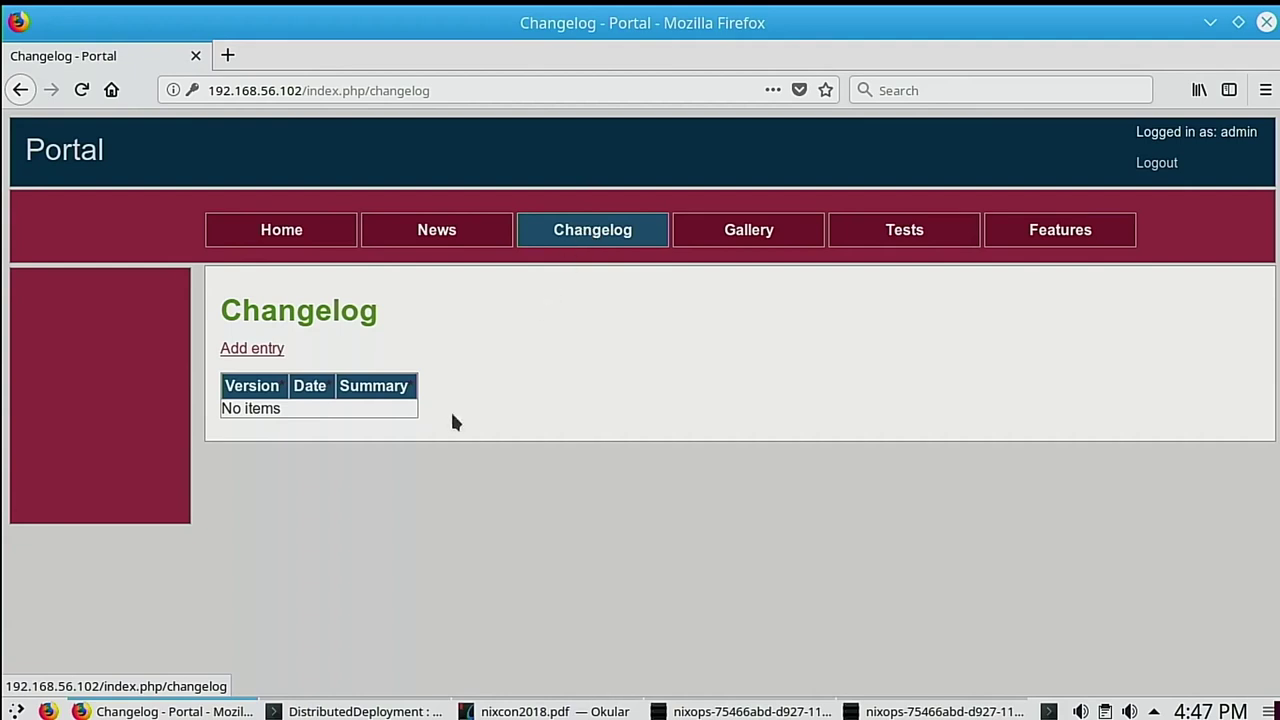
left_click(254, 350)
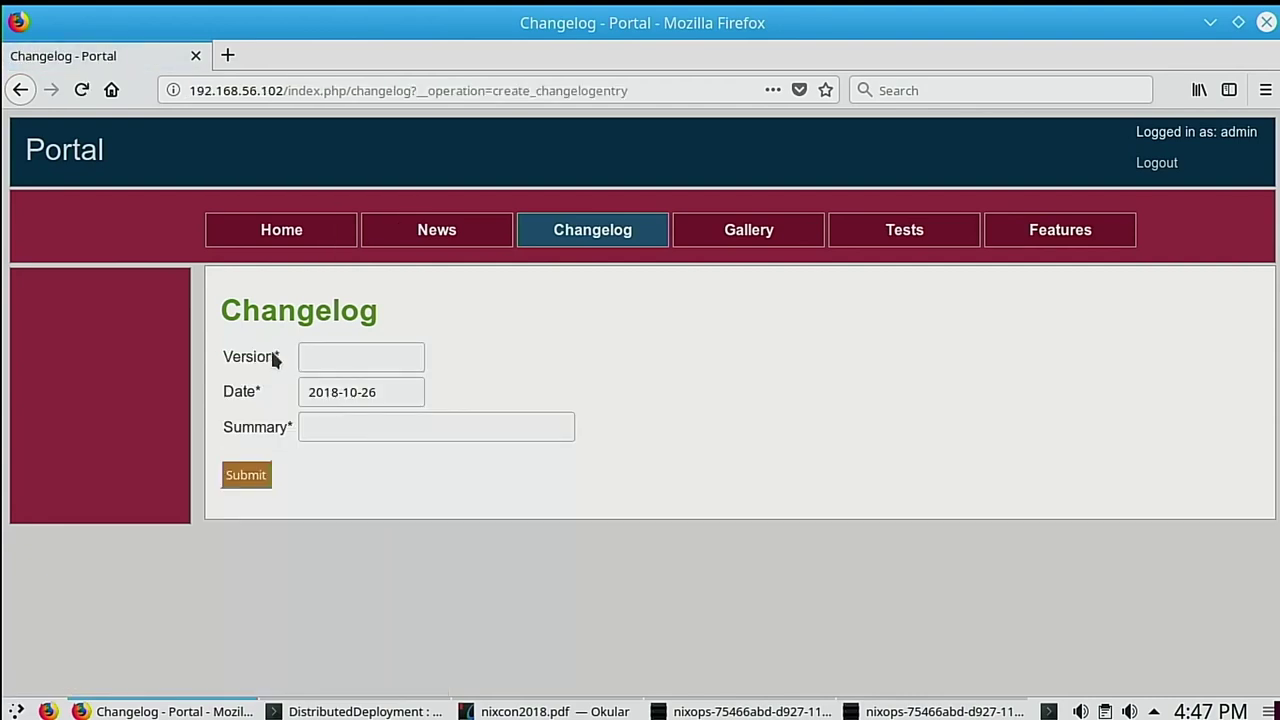
left_click(317, 352)
type("1")
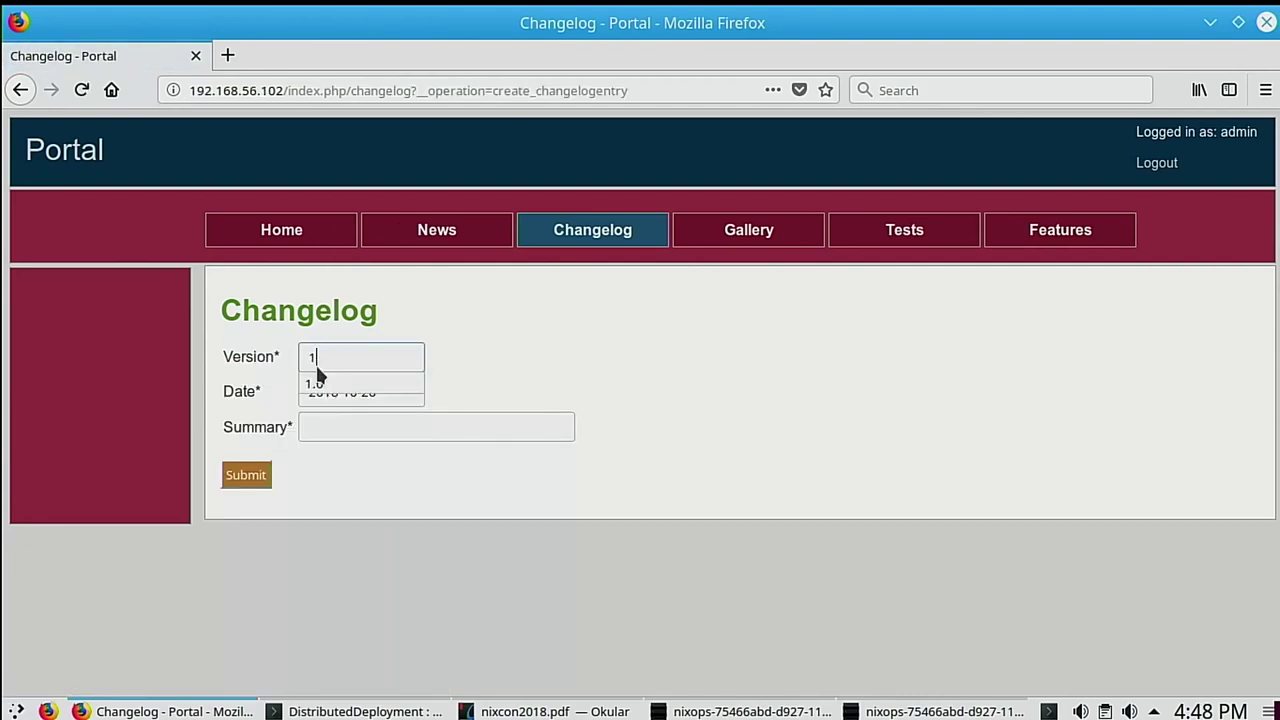
type(".0")
key("Tab")
key("Tab")
type("He")
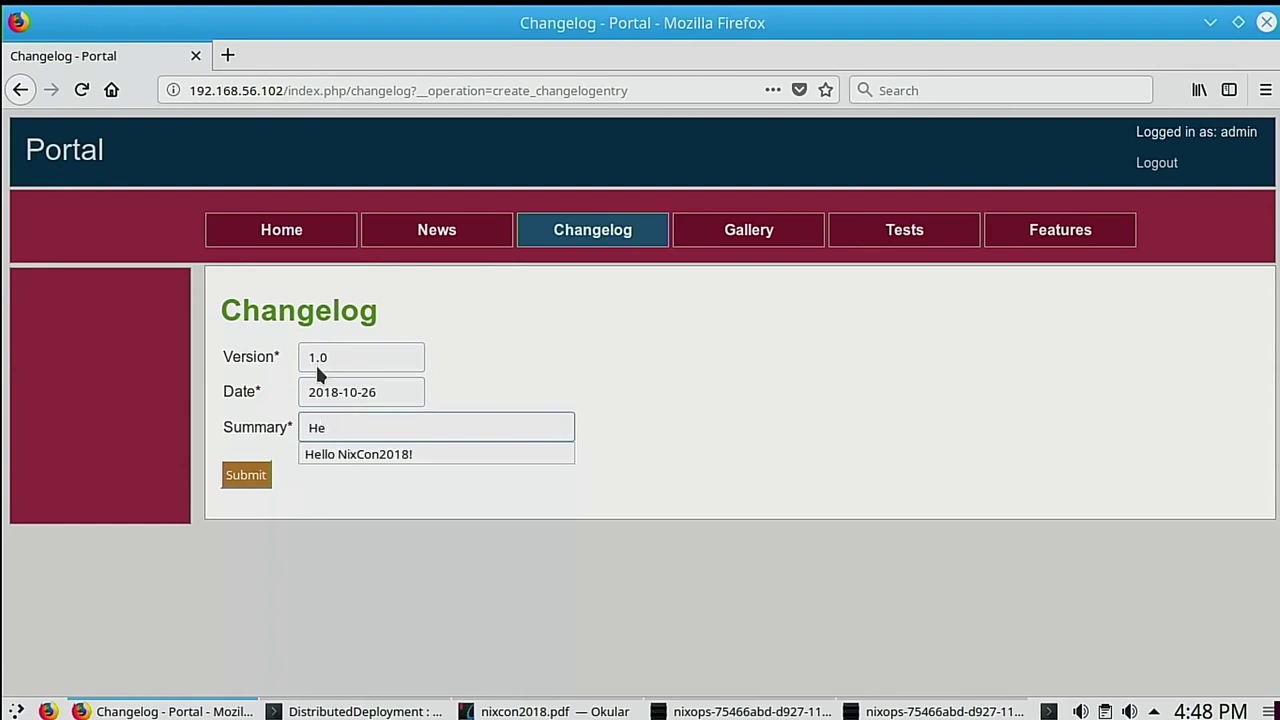
key("Down")
key("Return")
key("Return")
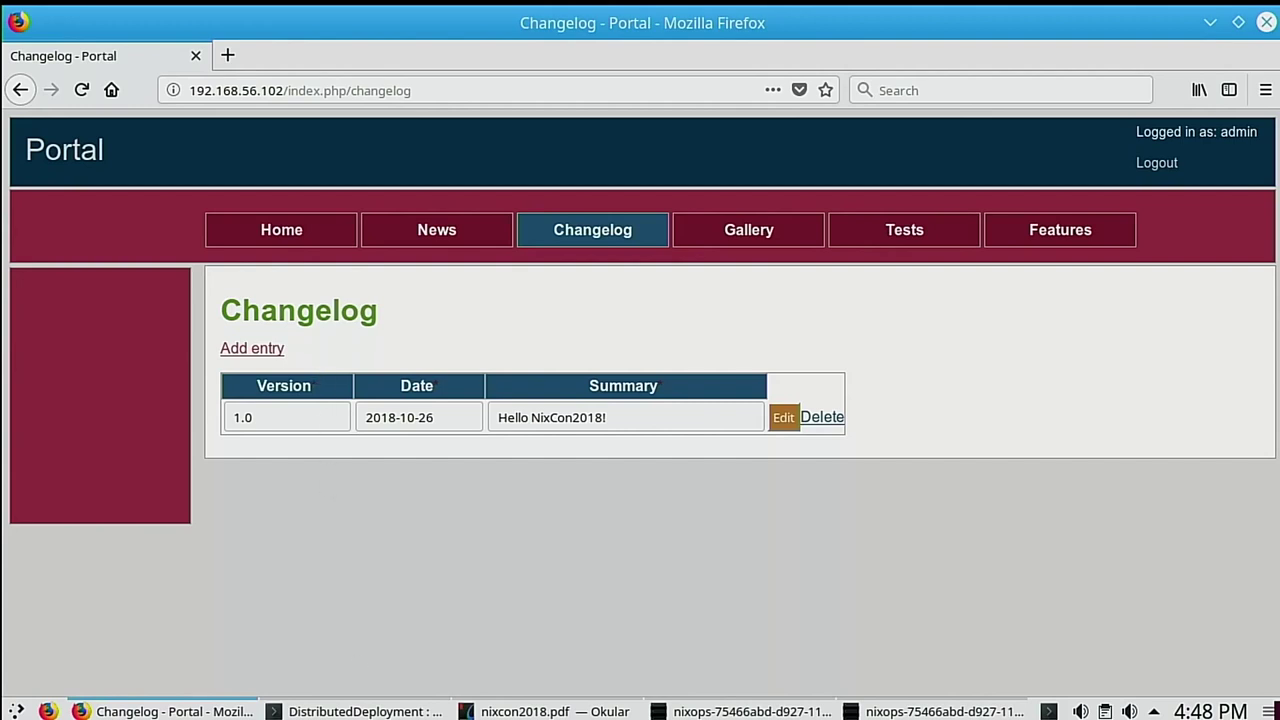
left_click(380, 712)
Step: Open distribution-bundles.nix in mcedit, using tab completion for the file name
type("ceed")
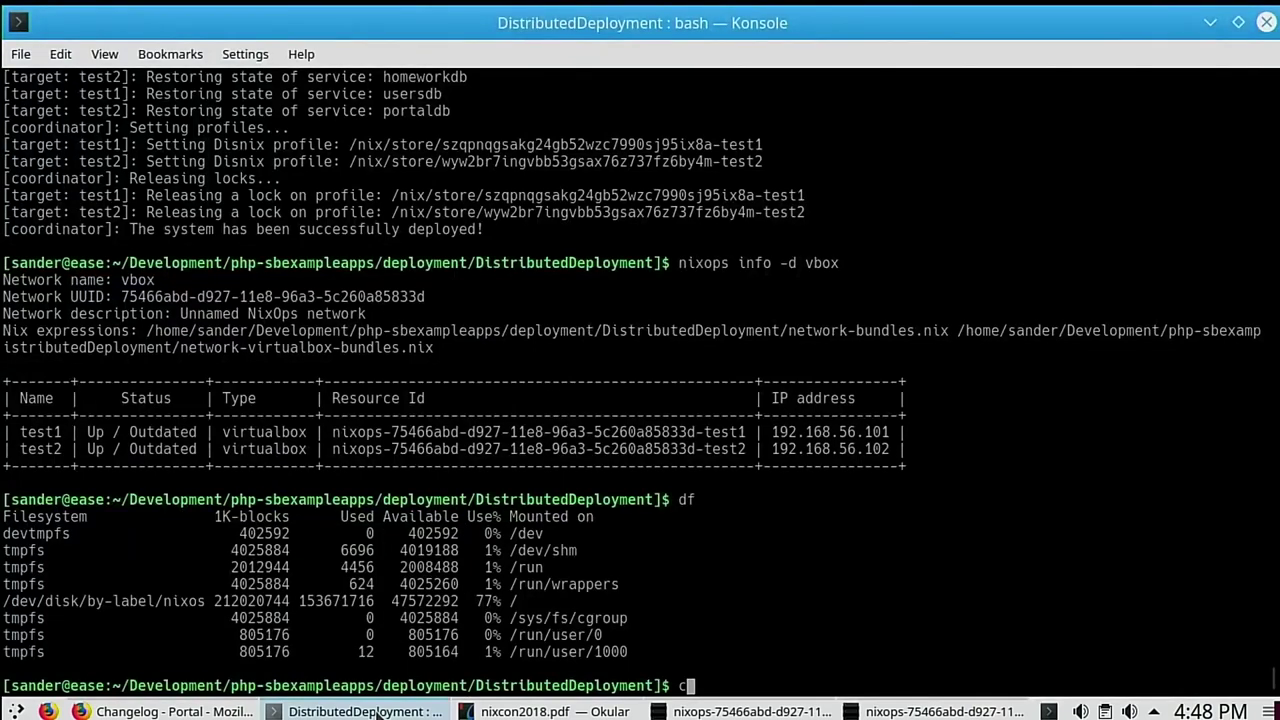
key("BackSpace")
key("BackSpace")
key("BackSpace")
key("BackSpace")
type("mcedit d")
key("Tab")
type("b")
key("Tab")
key("Return")
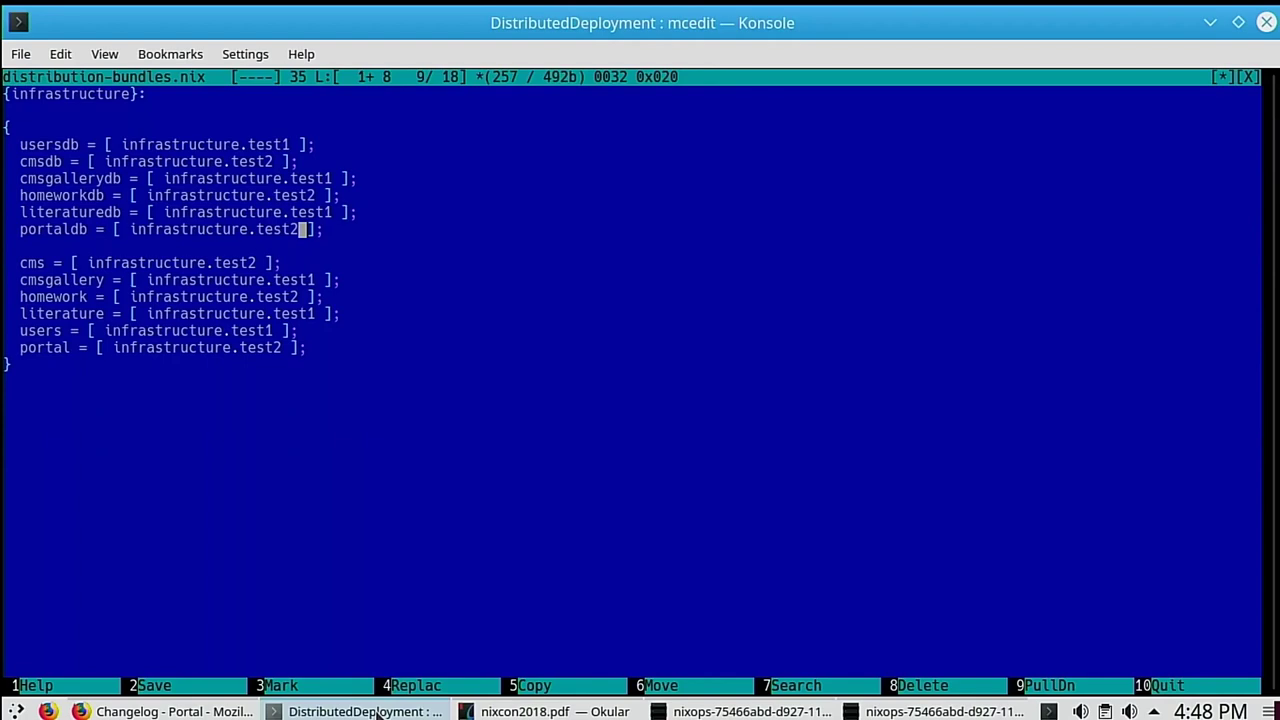
Step: Change portaldb's target from infrastructure.test2 to test1 and save the file on exit
key("BackSpace")
type("1")
key("F10")
key("Left")
key("Left")
key("Return")
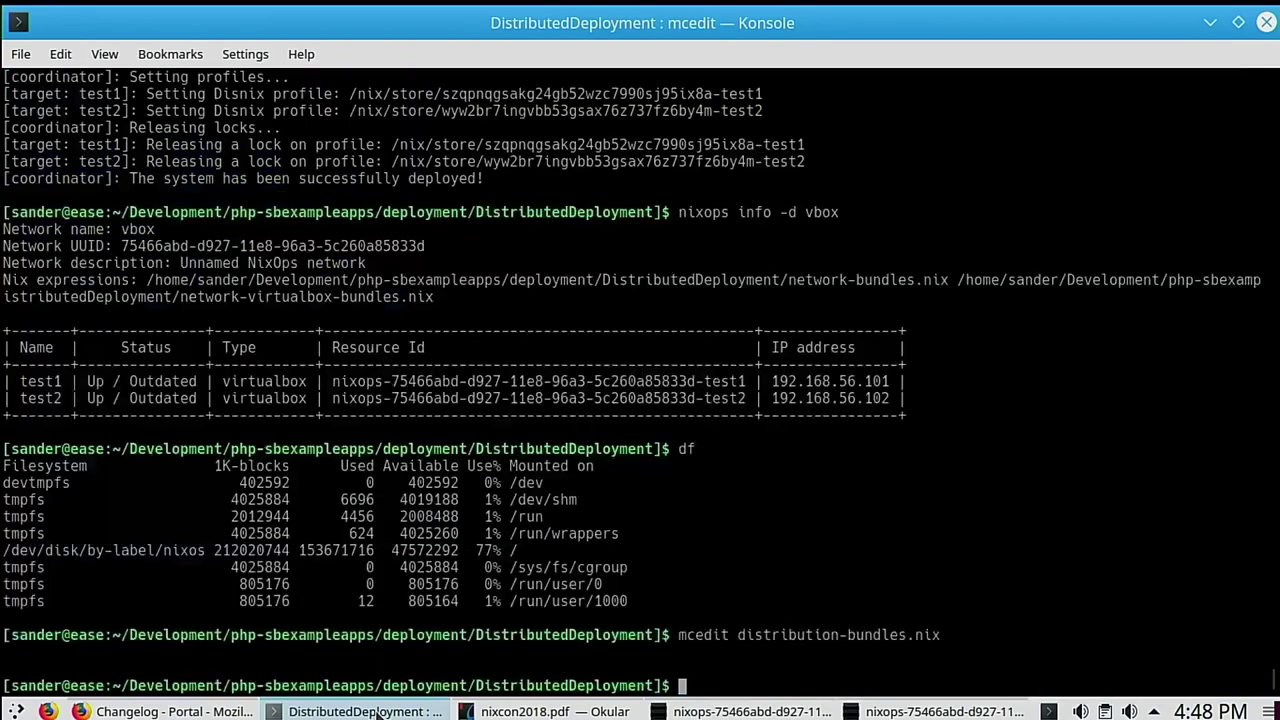
Step: Rerun disnix-env with services.nix, infrastructure.nix and distribution-bundles.nix to redeploy
key("Up")
key("Up")
key("Up")
key("Up")
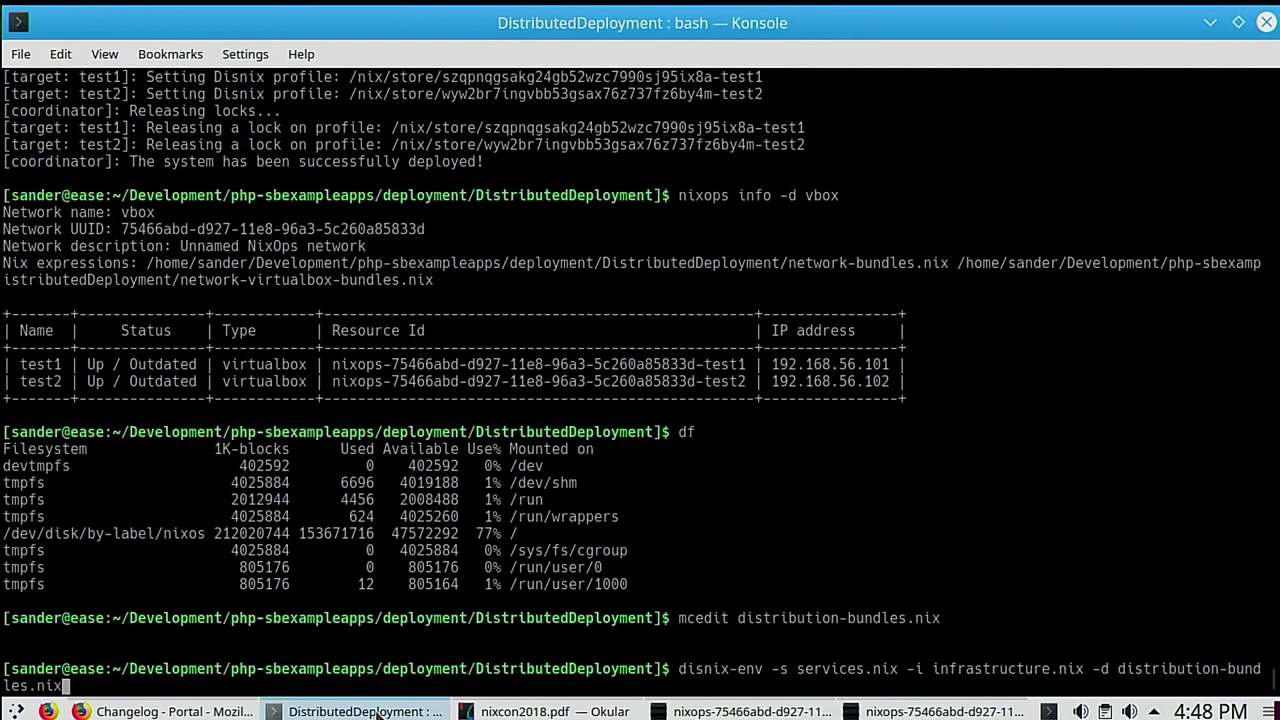
key("Return")
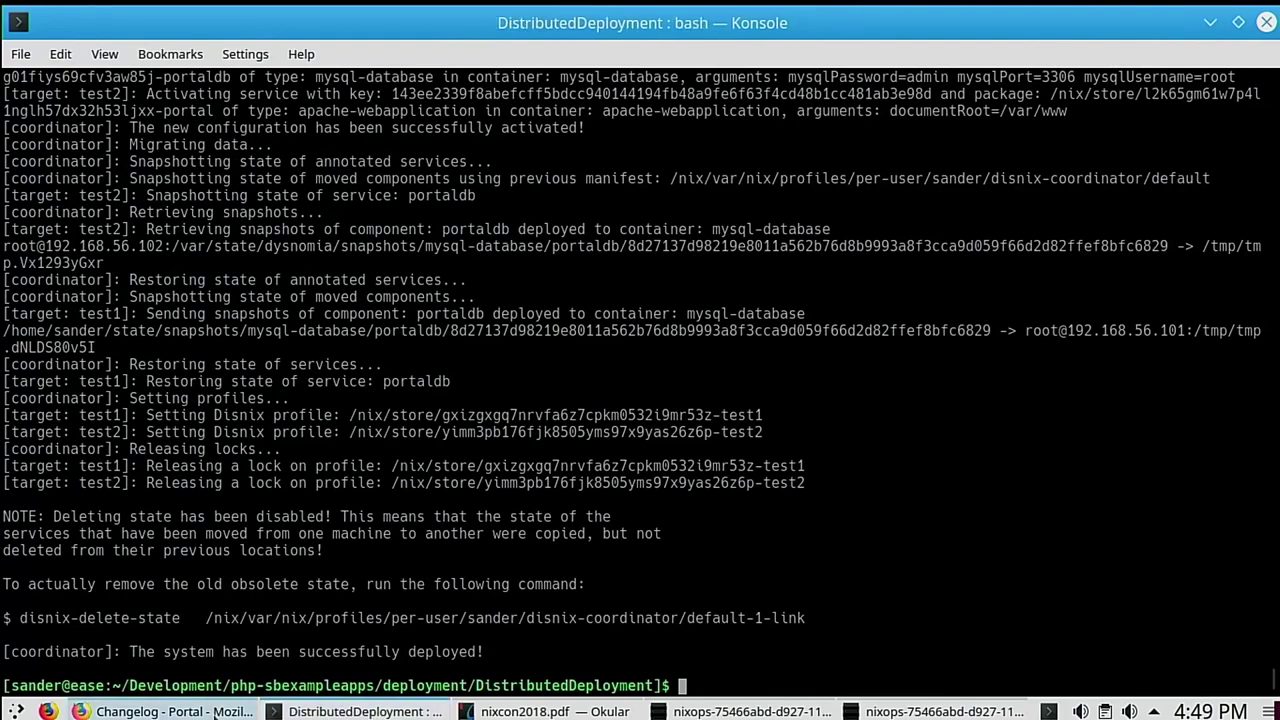
Step: Reload the Portal changelog in Firefox to check the 'Hello NixCon2018!' entry remains
left_click(214, 714)
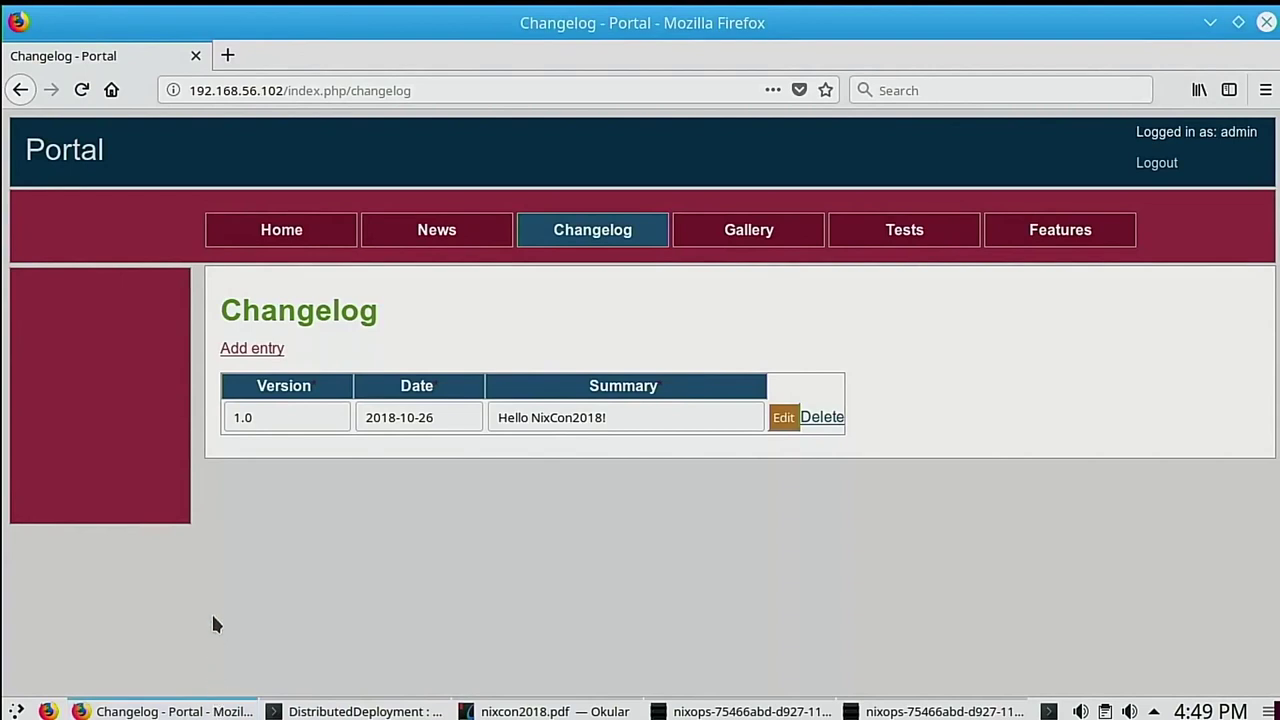
left_click(75, 90)
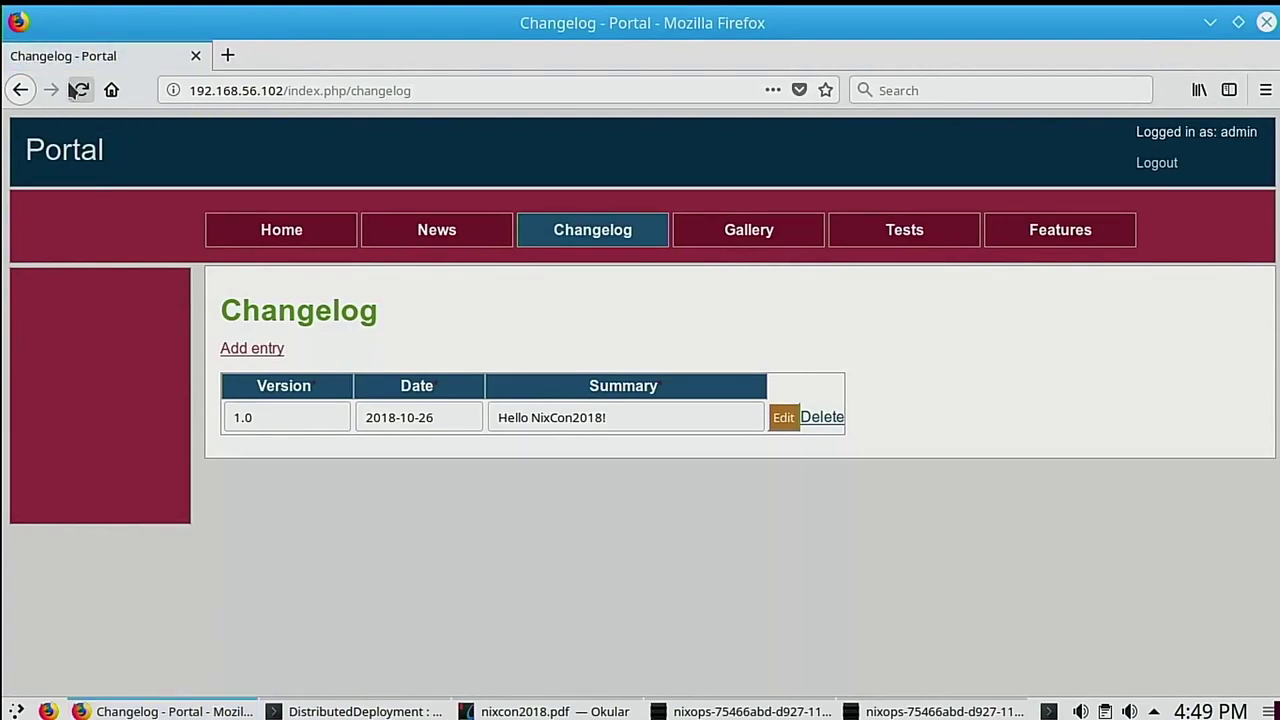